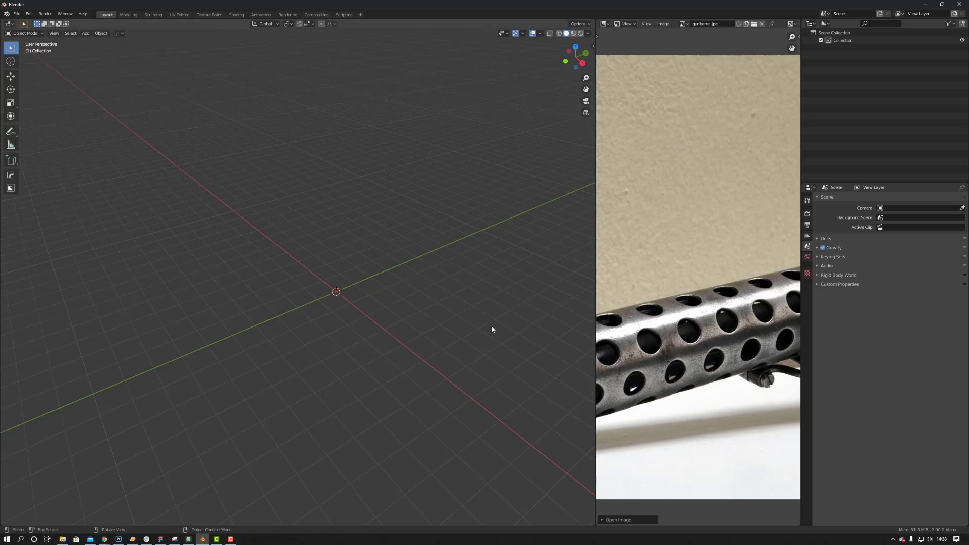
Add a plane mesh at the origin of the empty scene.
{"action": "middle_click_drag", "start_coordinate": [356, 303], "coordinate": [357, 323]}
{"action": "key", "text": "shift+a"}
{"action": "mouse_move", "coordinate": [352, 245]}
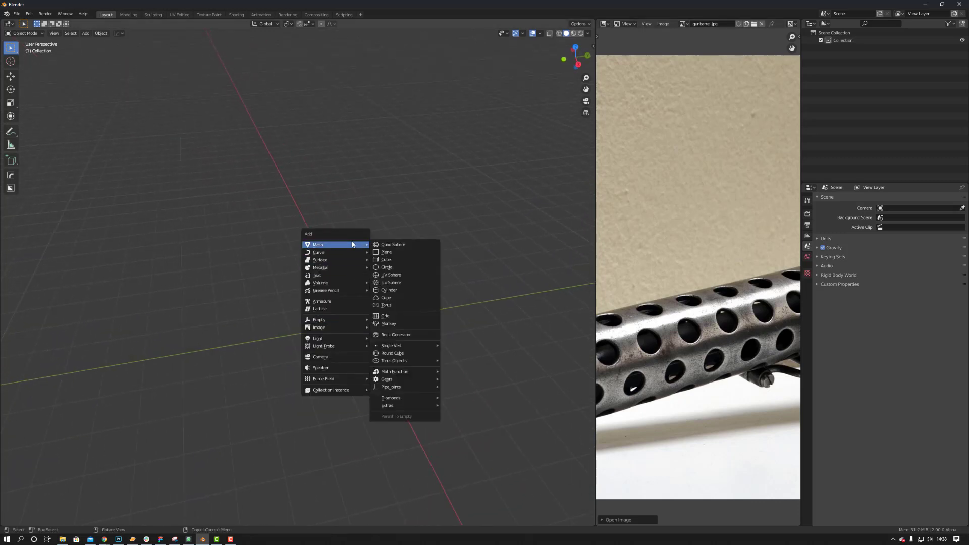
{"action": "left_click", "coordinate": [399, 248]}
{"action": "scroll", "coordinate": [370, 294], "scroll_direction": "up", "scroll_amount": 2}
{"action": "middle_click_drag", "start_coordinate": [467, 312], "coordinate": [379, 292], "text": "shift"}
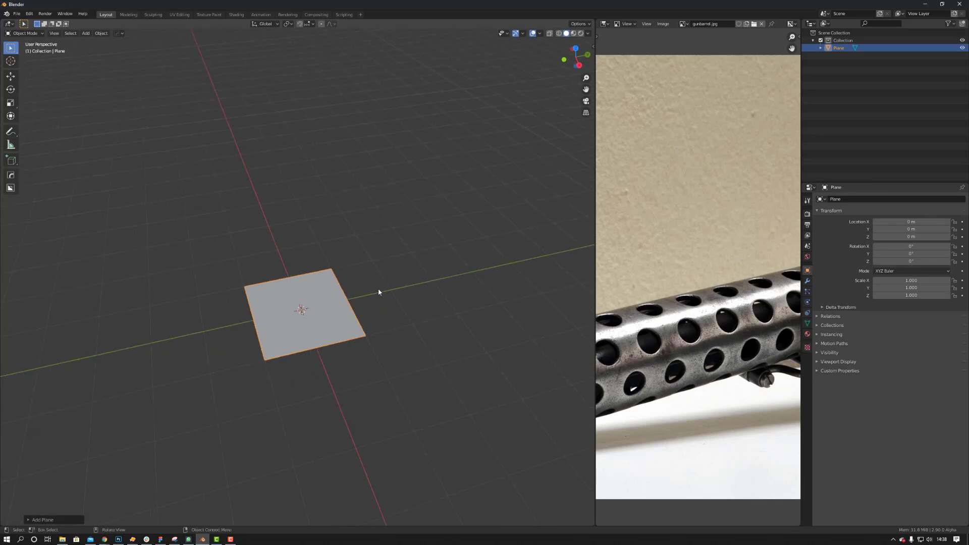
Divide the plane into a 4 by 4 grid using three centred loop cuts in each direction.
{"action": "key", "text": "Tab"}
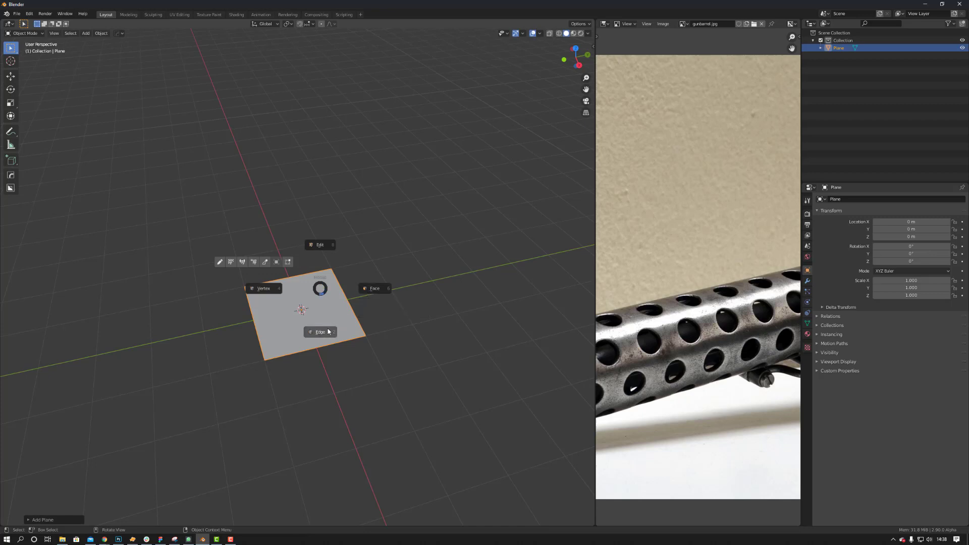
{"action": "left_click", "coordinate": [309, 334]}
{"action": "key", "text": "ctrl+r"}
{"action": "scroll", "coordinate": [303, 337], "scroll_direction": "up", "scroll_amount": 2}
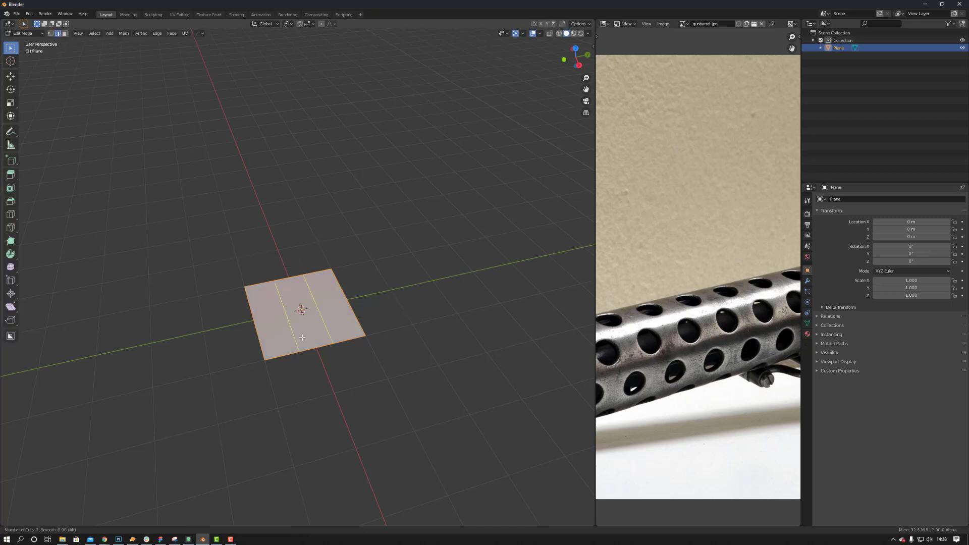
{"action": "left_click", "coordinate": [302, 338]}
{"action": "right_click", "coordinate": [302, 337]}
{"action": "key", "text": "ctrl+r"}
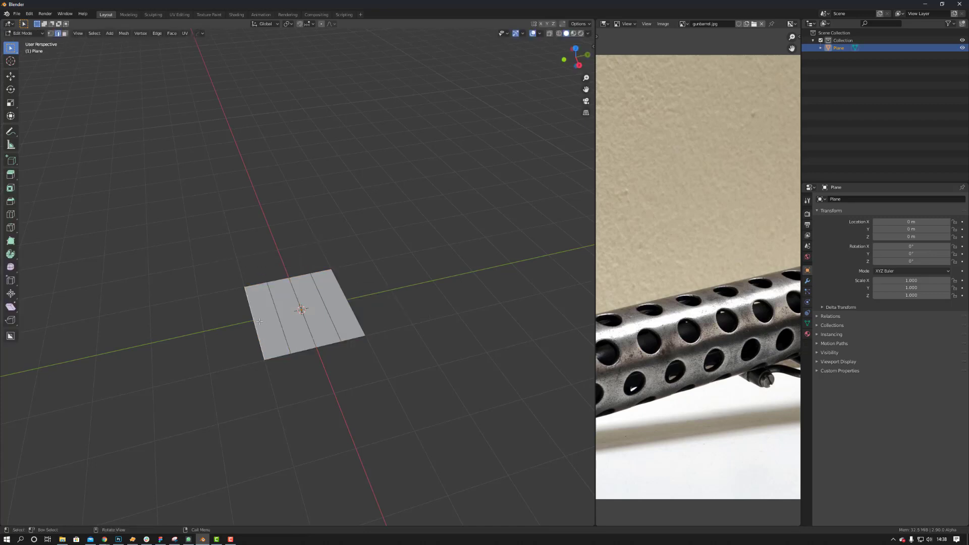
{"action": "scroll", "coordinate": [259, 321], "scroll_direction": "up", "scroll_amount": 3}
{"action": "left_click", "coordinate": [259, 321]}
{"action": "right_click", "coordinate": [259, 322]}
Select the four central faces of the grid and inset them slightly.
{"action": "key", "text": "ctrl+Tab"}
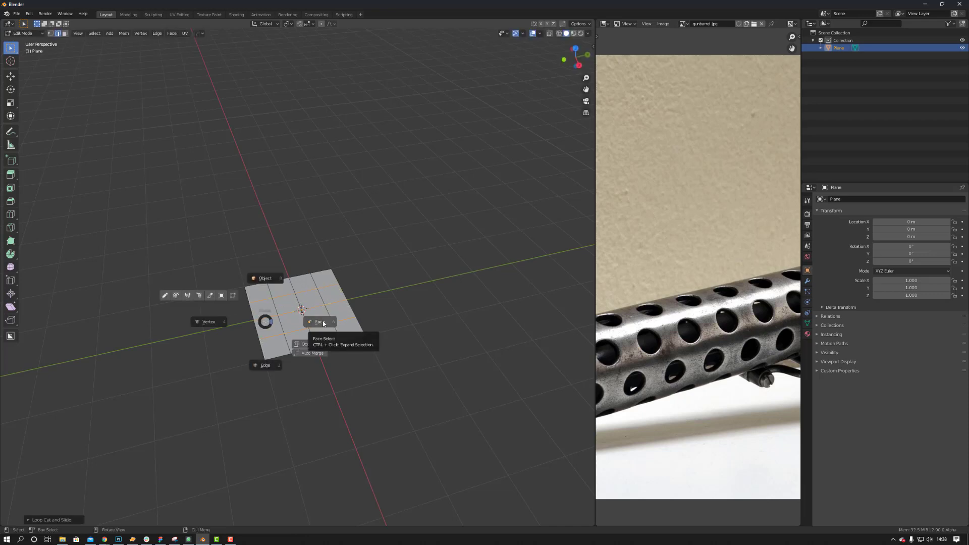
{"action": "left_click", "coordinate": [319, 323]}
{"action": "left_click", "coordinate": [318, 316]}
{"action": "left_click", "coordinate": [294, 310], "text": "shift"}
{"action": "left_click", "coordinate": [287, 305], "text": "shift"}
{"action": "left_click", "coordinate": [308, 300], "text": "shift"}
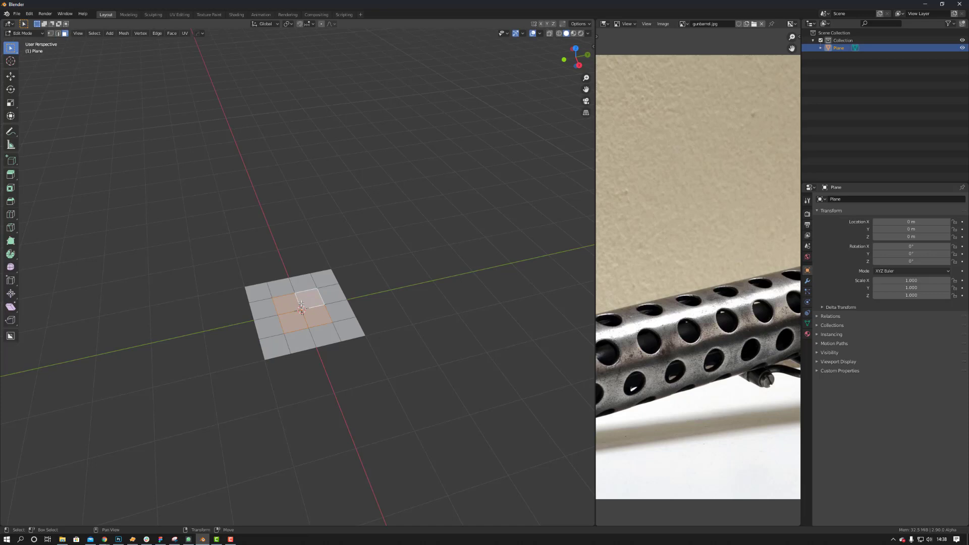
{"action": "middle_click_drag", "start_coordinate": [304, 302], "coordinate": [325, 308]}
{"action": "scroll", "coordinate": [325, 308], "scroll_direction": "up", "scroll_amount": 2}
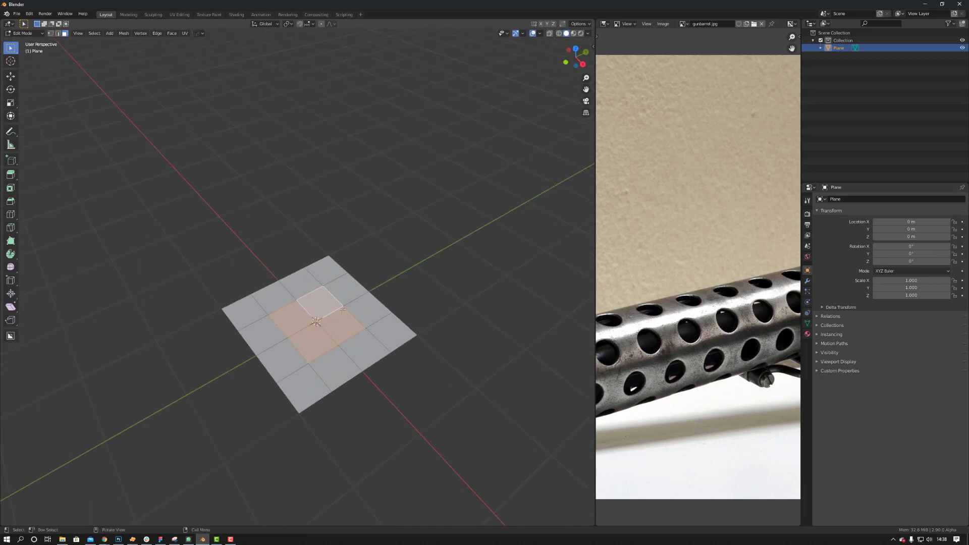
{"action": "key", "text": "i"}
{"action": "left_click", "coordinate": [333, 315]}
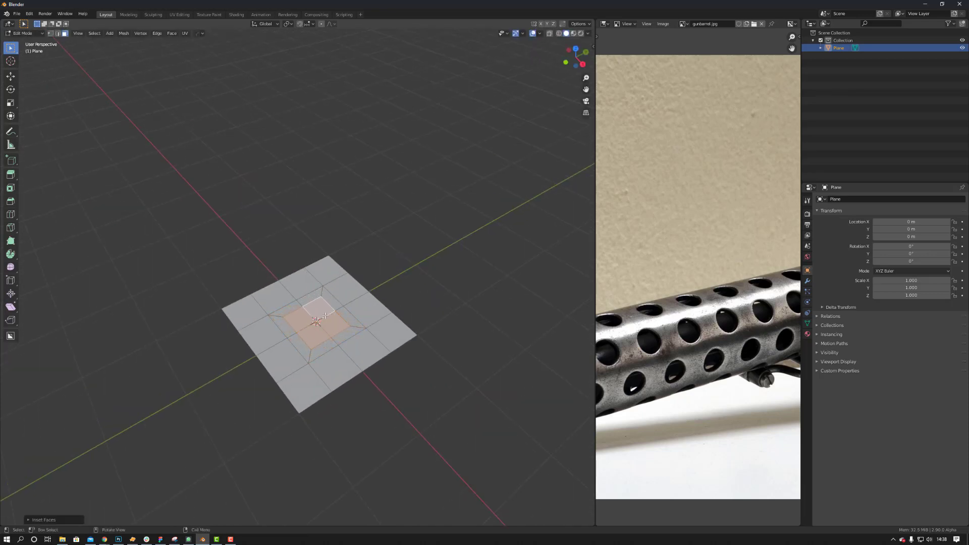
Shape the inset central faces into a circle with LoopTools and delete them to open a hole.
{"action": "right_click", "coordinate": [326, 315]}
{"action": "mouse_move", "coordinate": [326, 318]}
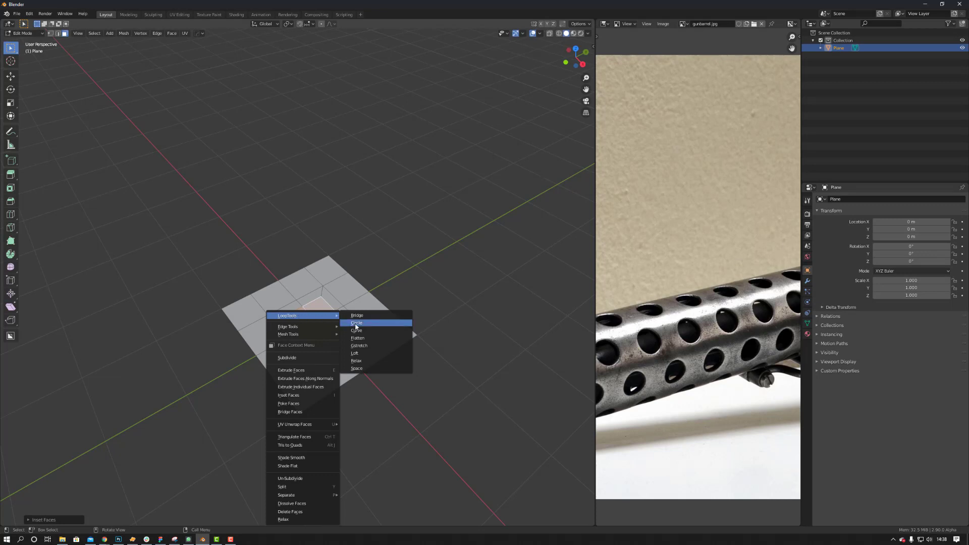
{"action": "left_click", "coordinate": [356, 323]}
{"action": "key", "text": "x"}
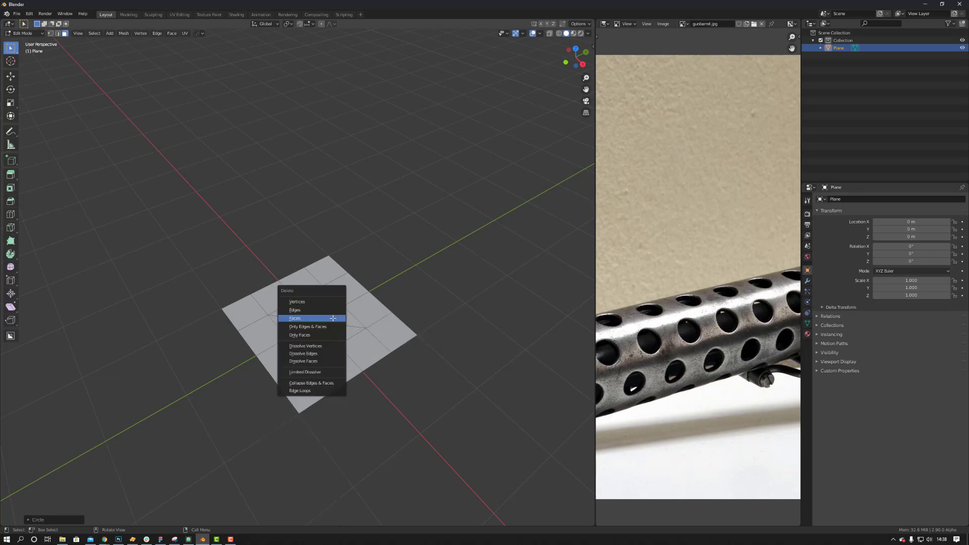
{"action": "left_click", "coordinate": [333, 318]}
Return to Object Mode and give the plane an Array modifier with a count of 10.
{"action": "middle_click_drag", "start_coordinate": [335, 320], "coordinate": [388, 305]}
{"action": "key", "text": "Tab"}
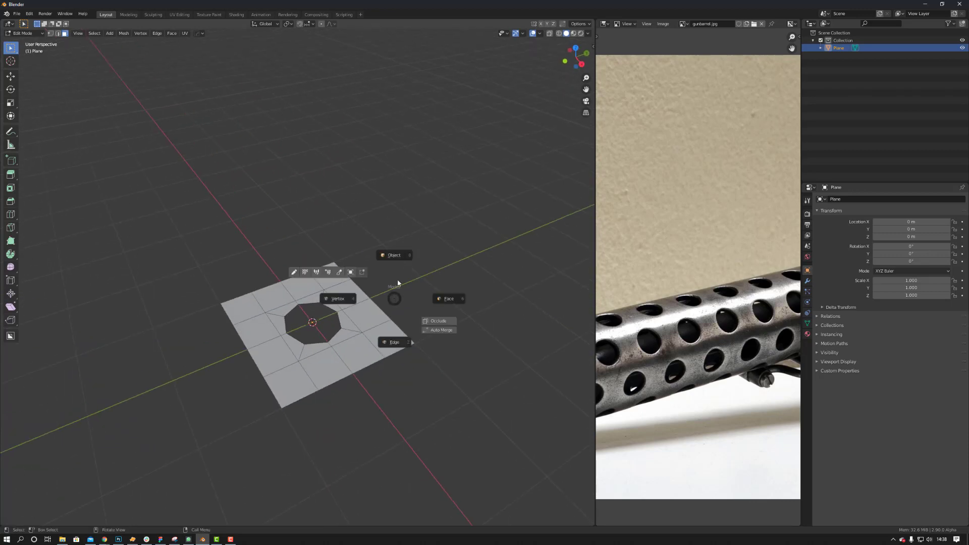
{"action": "left_click", "coordinate": [398, 268]}
{"action": "left_click", "coordinate": [808, 280]}
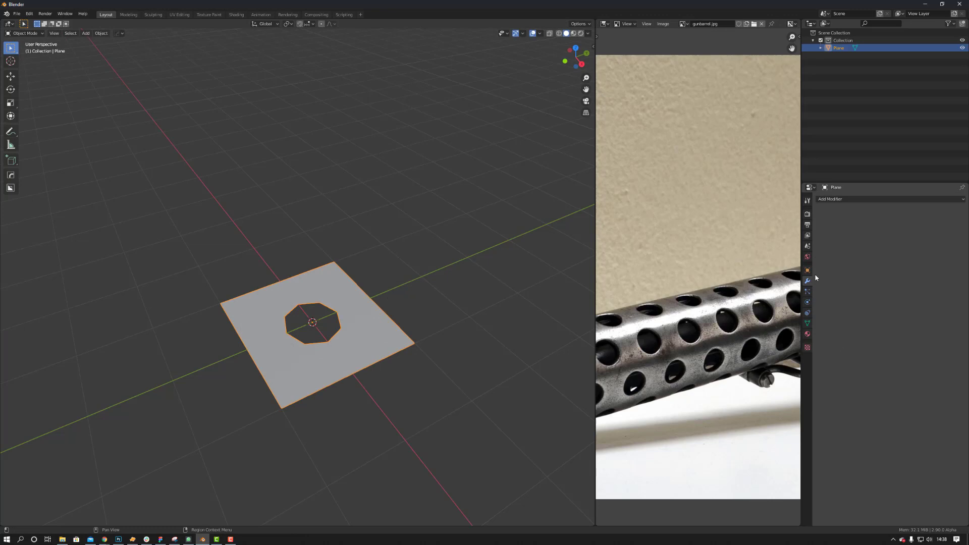
{"action": "left_click", "coordinate": [864, 199]}
{"action": "left_click", "coordinate": [826, 217]}
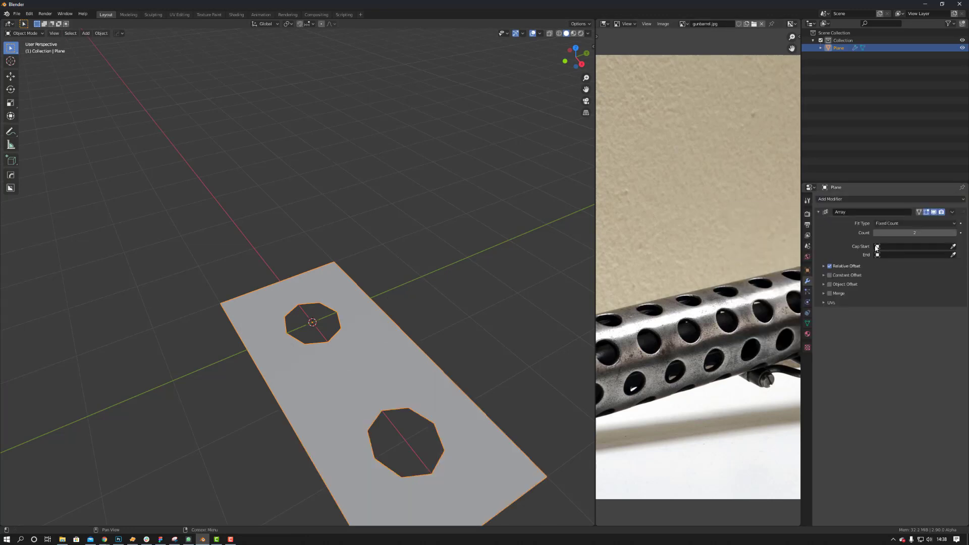
{"action": "left_click", "coordinate": [909, 233]}
{"action": "type", "text": "10"}
{"action": "key", "text": "Return"}
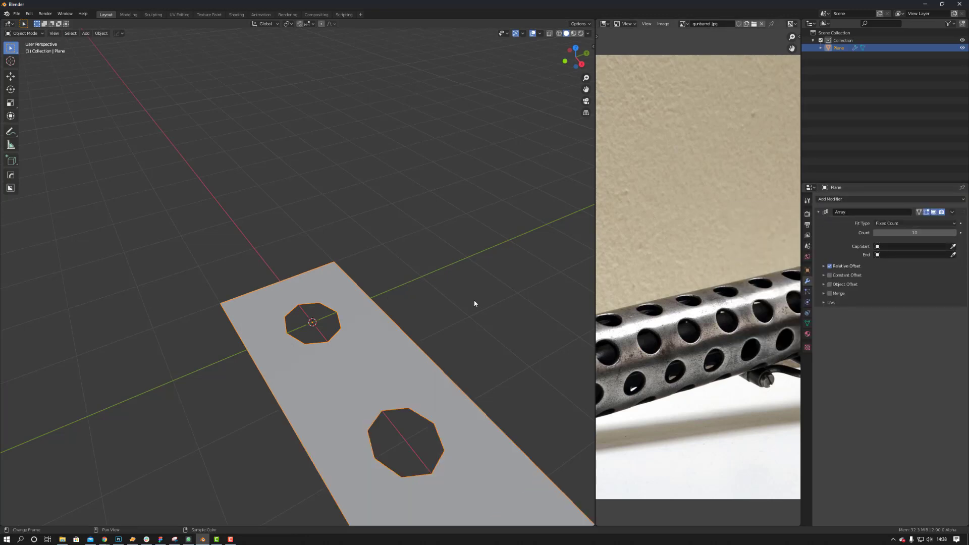
Add a second Array modifier to the plane with a count of 10.
{"action": "scroll", "coordinate": [476, 303], "scroll_direction": "down", "scroll_amount": 3}
{"action": "middle_click_drag", "start_coordinate": [447, 335], "coordinate": [526, 275]}
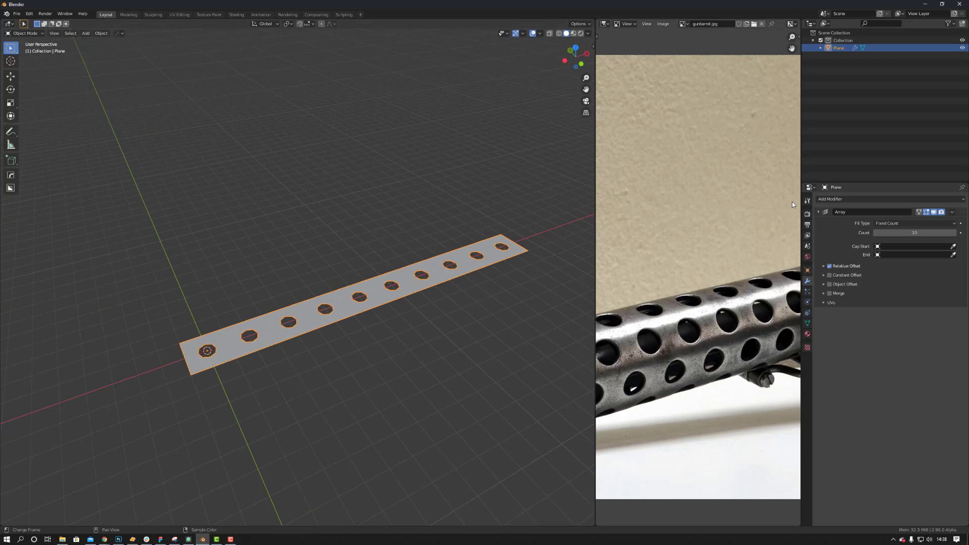
{"action": "left_click", "coordinate": [819, 212]}
{"action": "left_click", "coordinate": [820, 200]}
{"action": "left_click", "coordinate": [813, 216]}
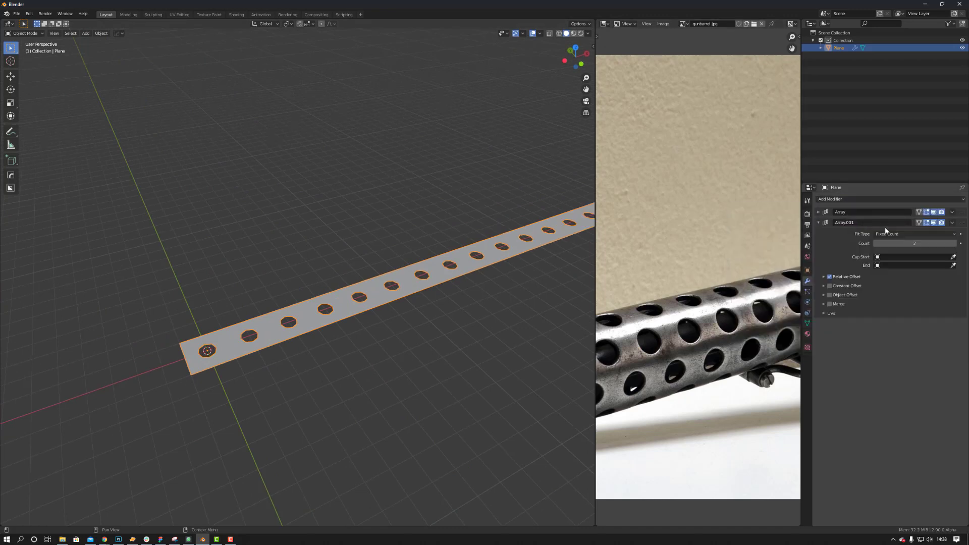
{"action": "left_click", "coordinate": [898, 243]}
{"action": "key", "text": "Return"}
Set the second array's relative offset to 0 on X and 1 on Y.
{"action": "left_click", "coordinate": [824, 277]}
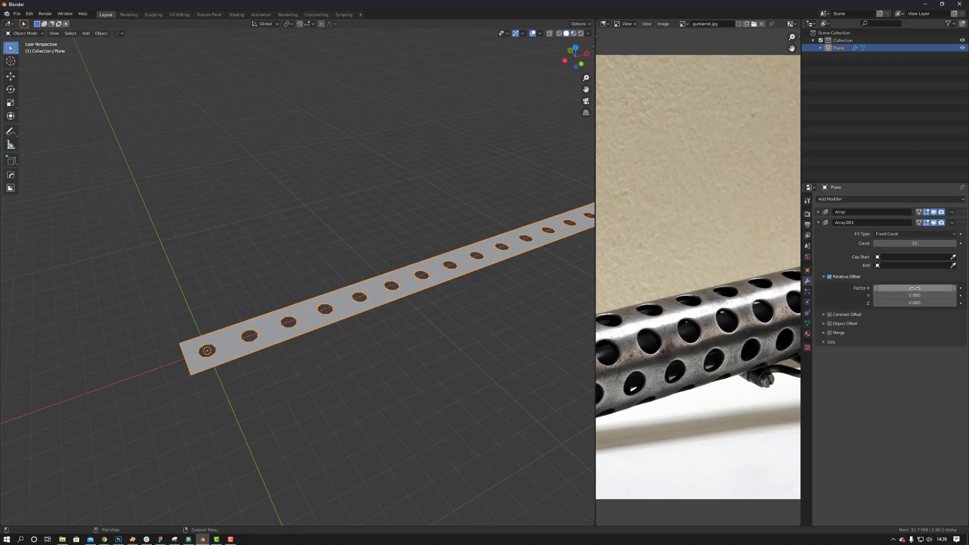
{"action": "left_click", "coordinate": [915, 288]}
{"action": "type", "text": "0"}
{"action": "key", "text": "Return"}
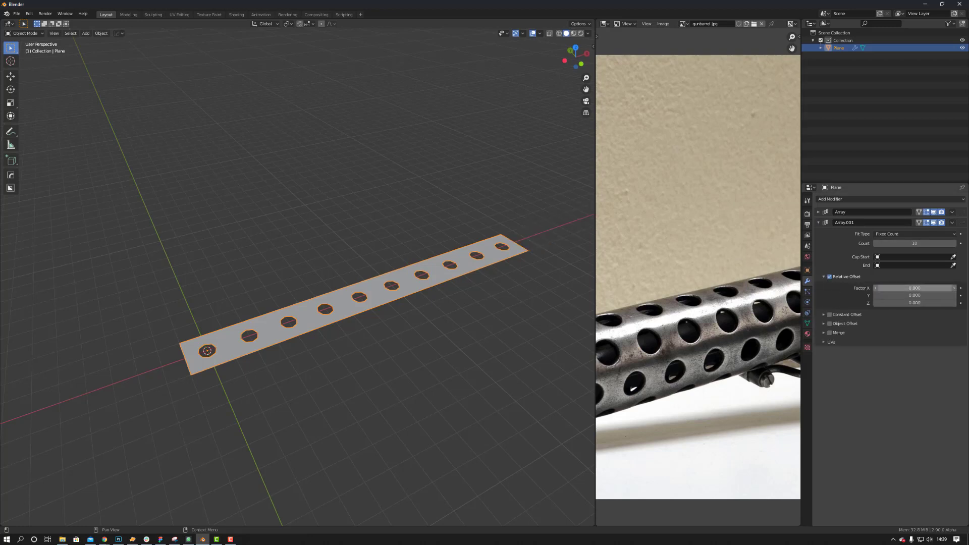
{"action": "left_click", "coordinate": [917, 296]}
{"action": "type", "text": "1"}
{"action": "key", "text": "Return"}
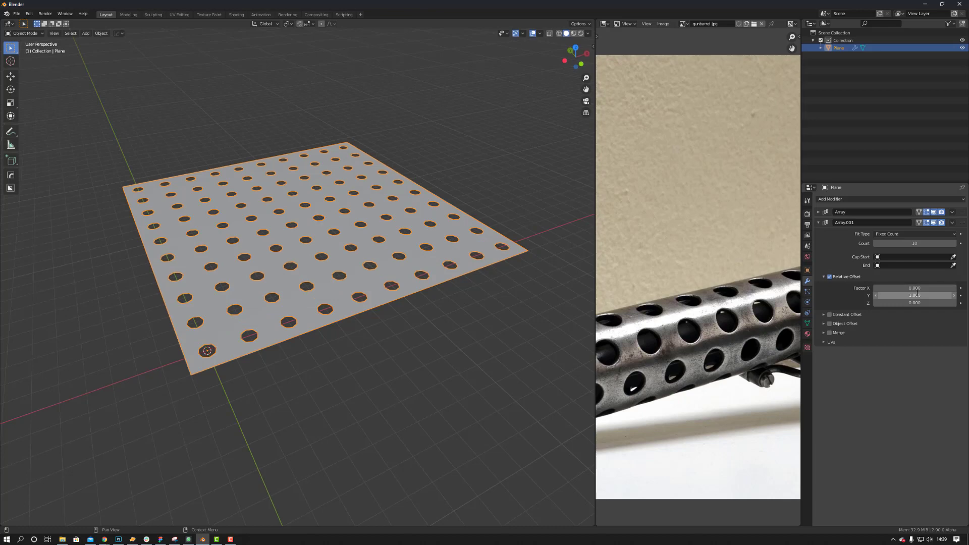
Show the wireframe overlay on the arrayed perforated sheet.
{"action": "middle_click_drag", "start_coordinate": [531, 262], "coordinate": [311, 338]}
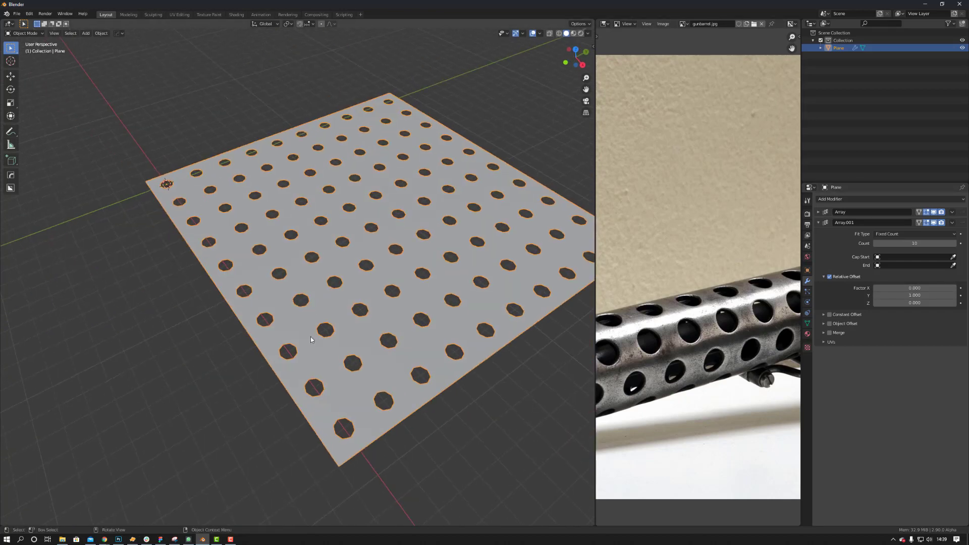
{"action": "key", "text": "shift+z"}
{"action": "middle_click_drag", "start_coordinate": [335, 386], "coordinate": [316, 354], "text": "shift"}
{"action": "scroll", "coordinate": [316, 354], "scroll_direction": "up", "scroll_amount": 4}
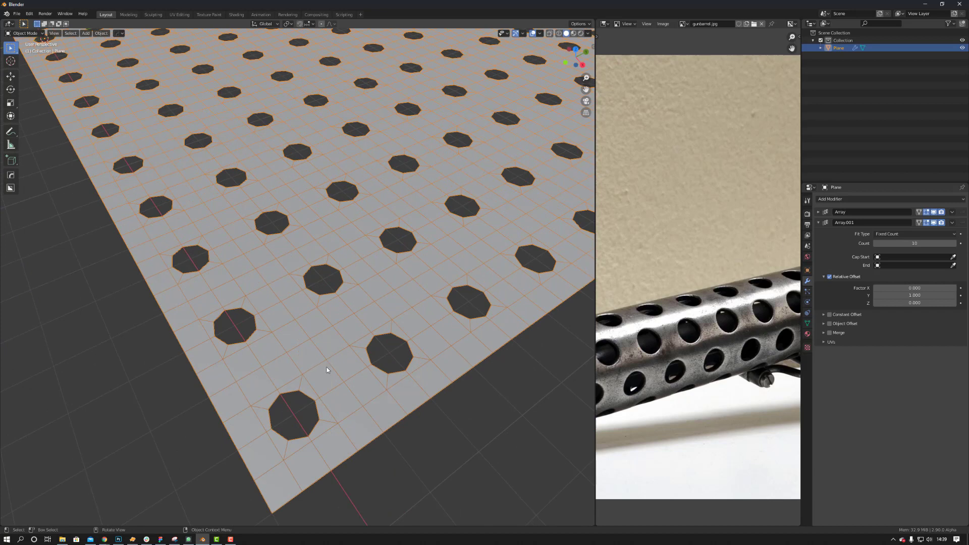
Add a Weld modifier below the two arrays to merge the repeated tiles.
{"action": "left_click", "coordinate": [820, 221]}
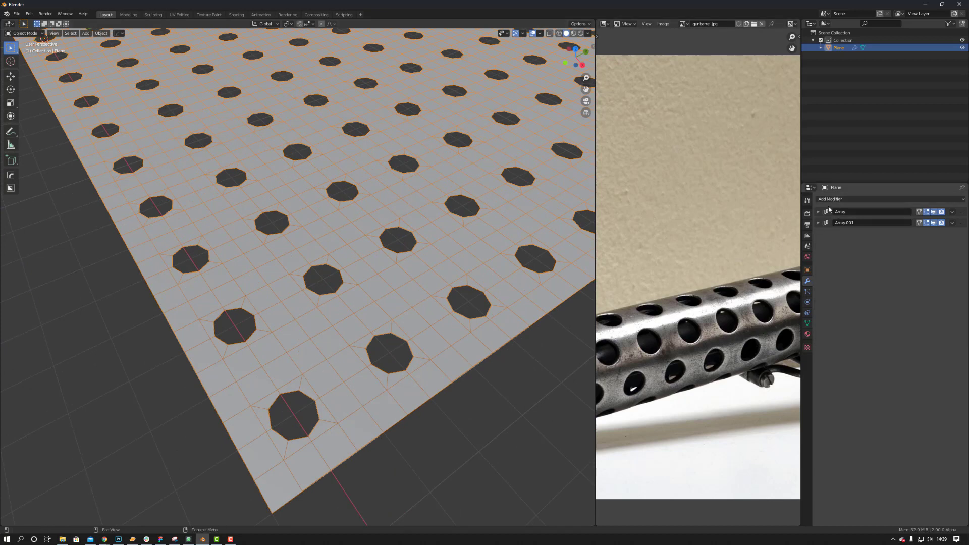
{"action": "left_click", "coordinate": [832, 200]}
{"action": "left_click", "coordinate": [823, 336]}
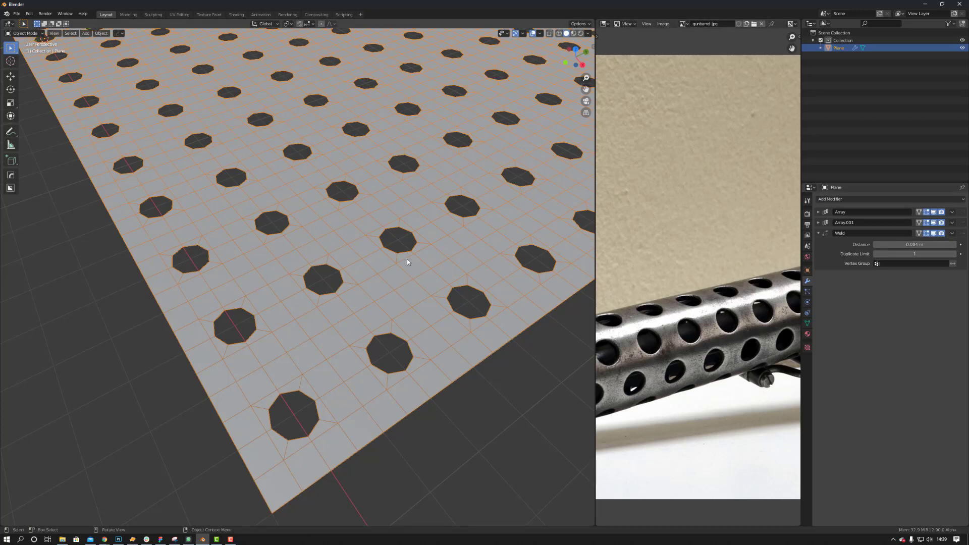
Preview the sheet with a level 2 Subdivision modifier and delete that modifier again.
{"action": "scroll", "coordinate": [407, 259], "scroll_direction": "down", "scroll_amount": 3}
{"action": "scroll", "coordinate": [374, 243], "scroll_direction": "up", "scroll_amount": 2}
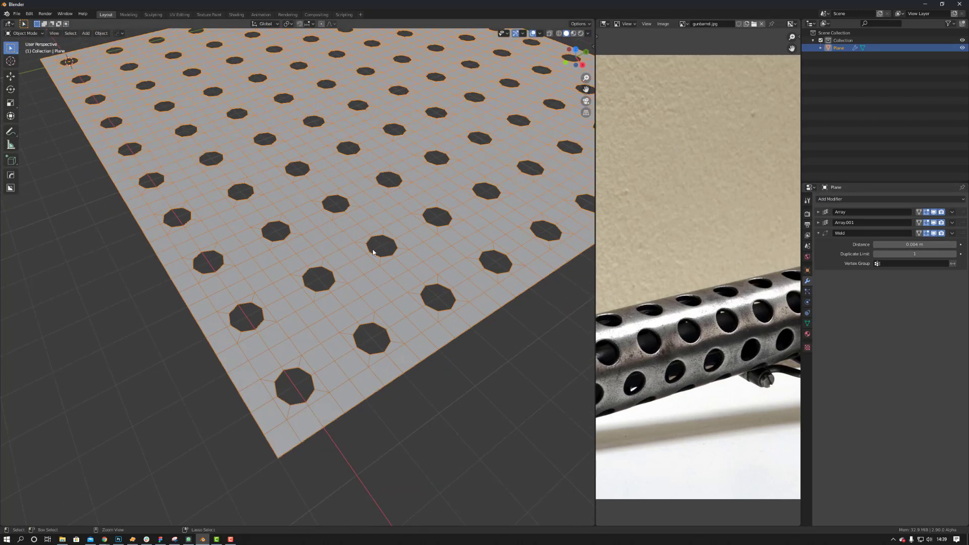
{"action": "key", "text": "ctrl+2"}
{"action": "scroll", "coordinate": [327, 332], "scroll_direction": "up", "scroll_amount": 1}
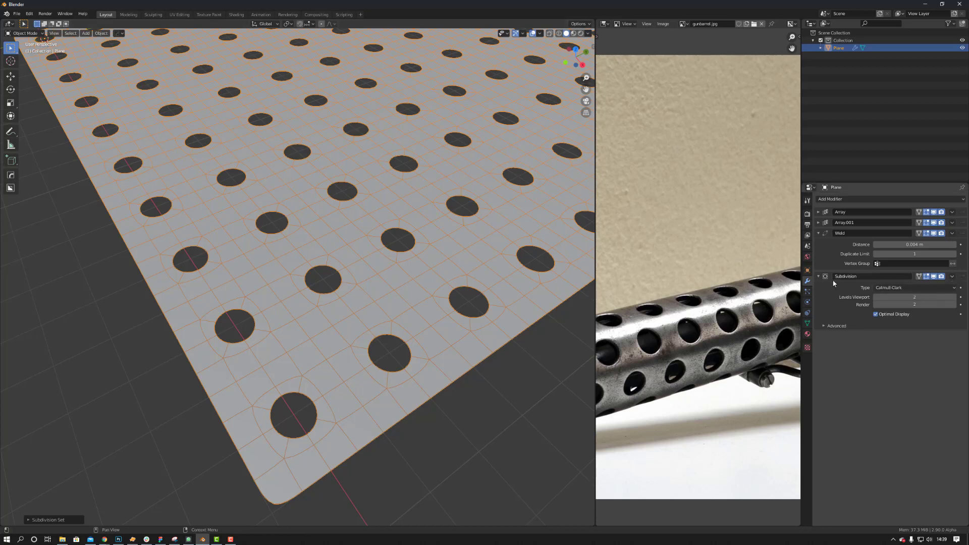
{"action": "left_click", "coordinate": [819, 276]}
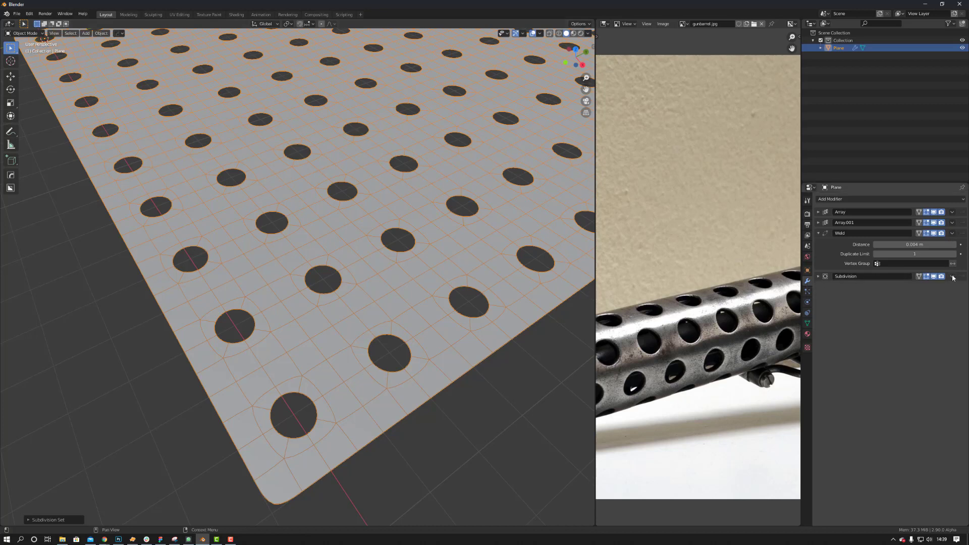
{"action": "left_click", "coordinate": [952, 277]}
{"action": "left_click", "coordinate": [918, 299]}
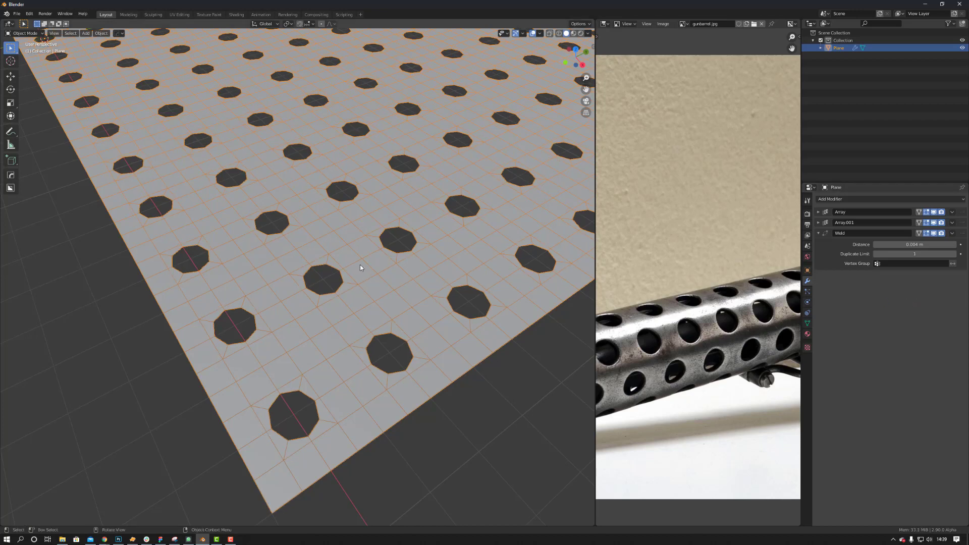
Add a Simple Deform modifier to the sheet, set to Bend with an angle of 360°.
{"action": "scroll", "coordinate": [359, 264], "scroll_direction": "down", "scroll_amount": 5}
{"action": "middle_click_drag", "start_coordinate": [295, 254], "coordinate": [305, 265]}
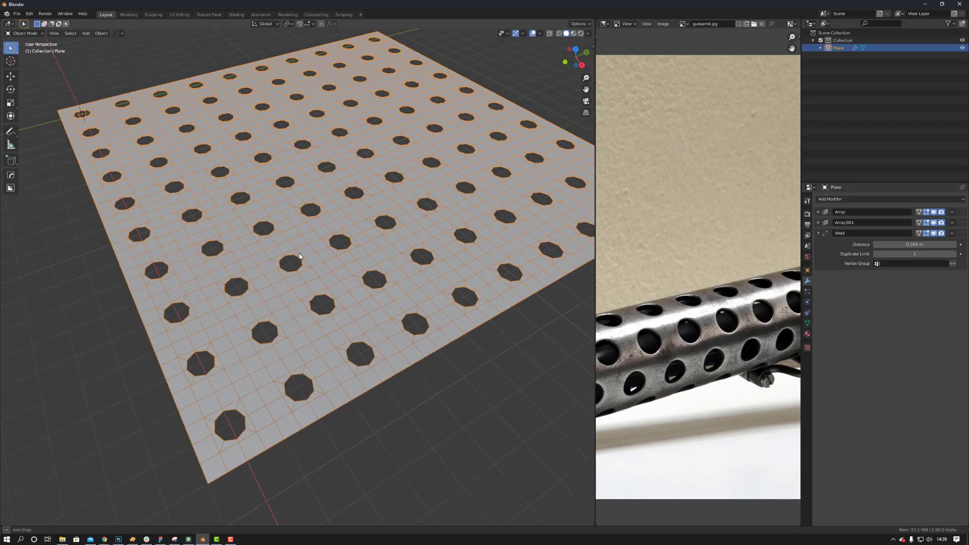
{"action": "left_click", "coordinate": [835, 199]}
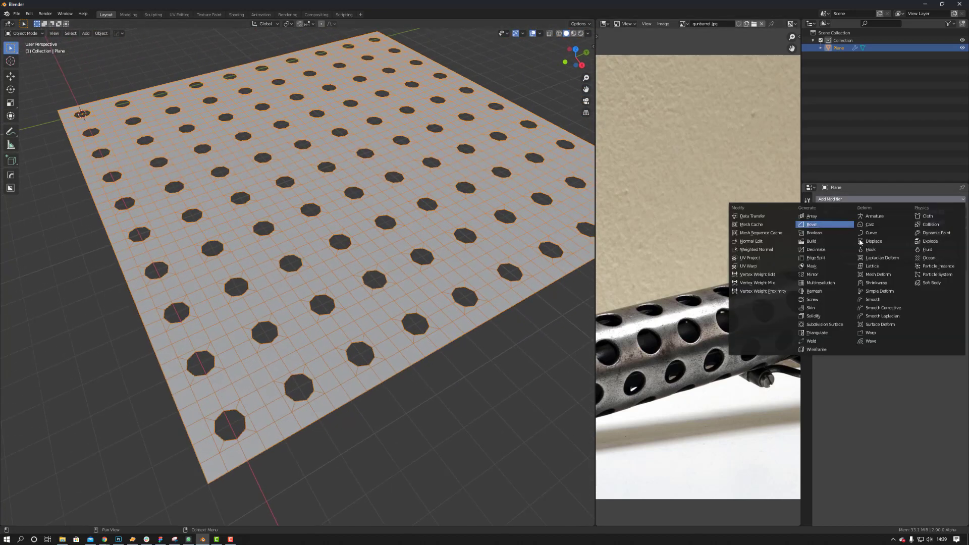
{"action": "left_click", "coordinate": [880, 292]}
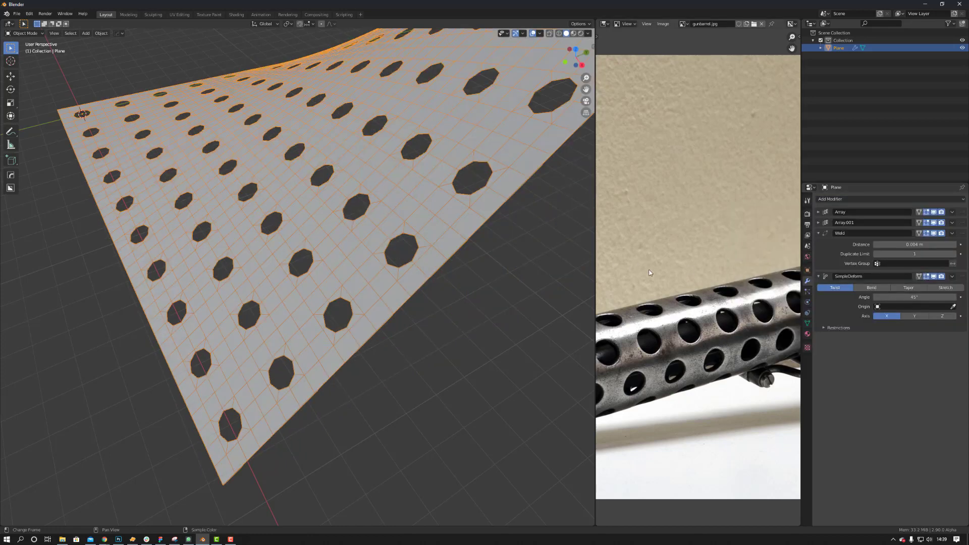
{"action": "left_click_drag", "start_coordinate": [929, 298], "coordinate": [921, 297]}
{"action": "left_click", "coordinate": [922, 298]}
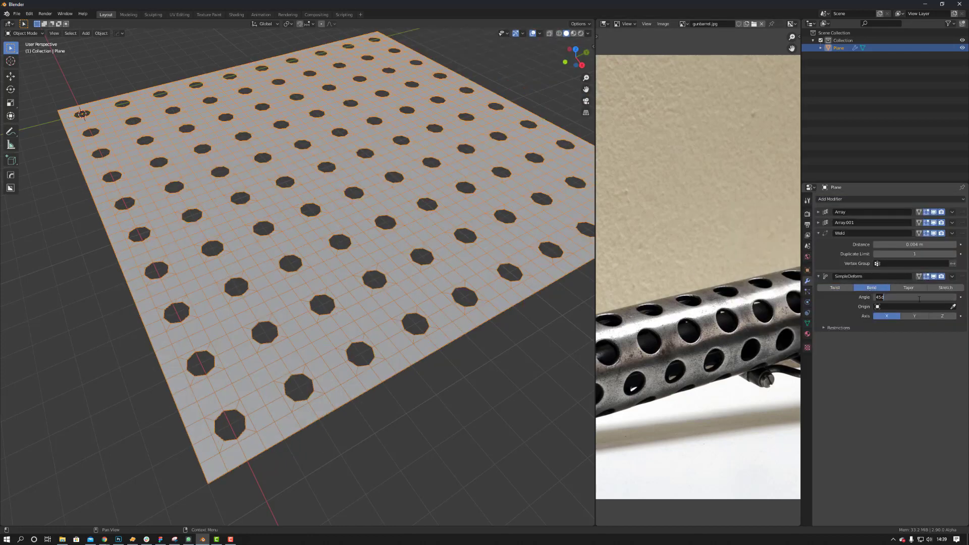
{"action": "type", "text": "360"}
{"action": "key", "text": "Return"}
Try the different bend axes of the Simple Deform modifier and set the axis to Z.
{"action": "left_click", "coordinate": [942, 316]}
{"action": "left_click", "coordinate": [920, 318]}
{"action": "left_click", "coordinate": [941, 319]}
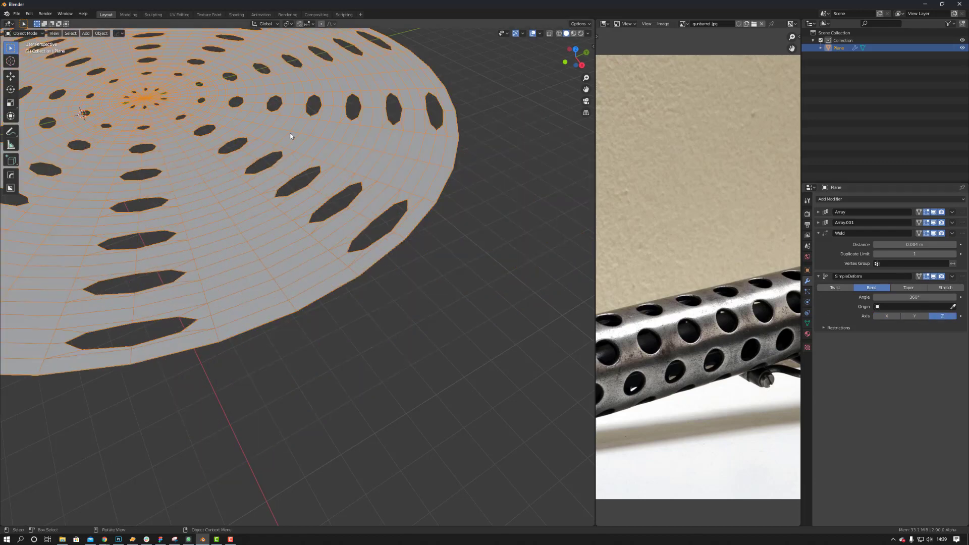
Add an empty at the world origin.
{"action": "middle_click_drag", "start_coordinate": [291, 136], "coordinate": [291, 218], "text": "shift"}
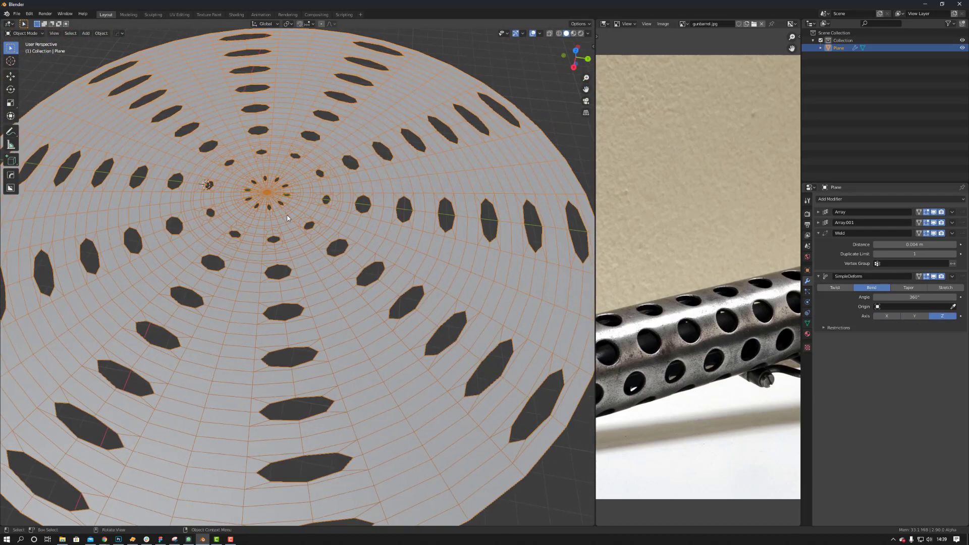
{"action": "key", "text": "ctrl+a"}
{"action": "key", "text": "Escape"}
{"action": "key", "text": "shift+a"}
{"action": "mouse_move", "coordinate": [278, 220]}
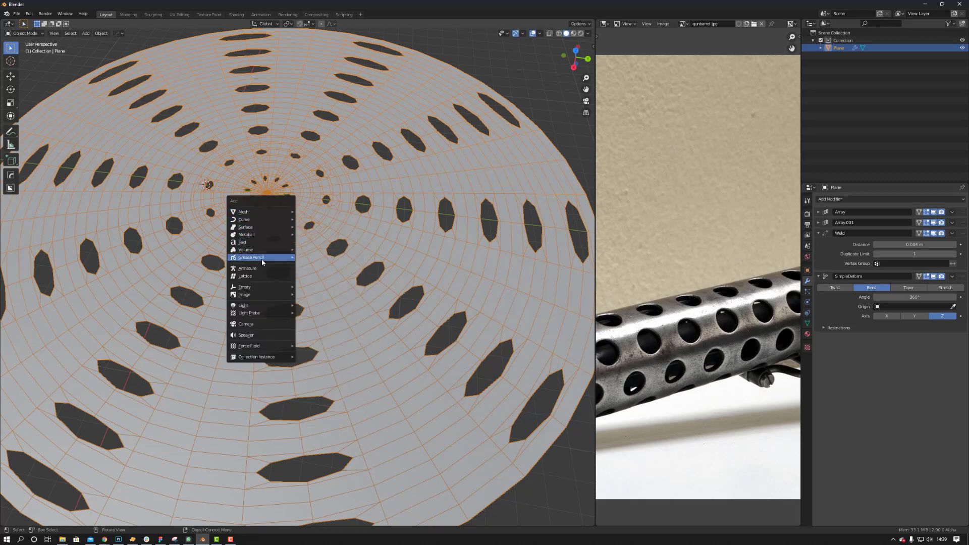
{"action": "mouse_move", "coordinate": [273, 289]}
{"action": "left_click", "coordinate": [316, 287]}
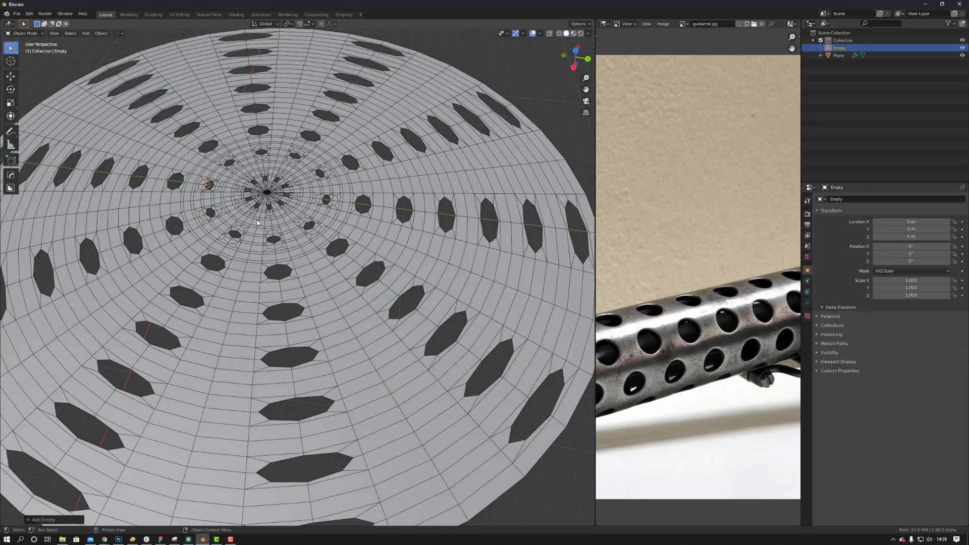
Set the new empty as the origin object of the perforated sheet's Simple Deform modifier.
{"action": "middle_click_drag", "start_coordinate": [227, 200], "coordinate": [362, 219]}
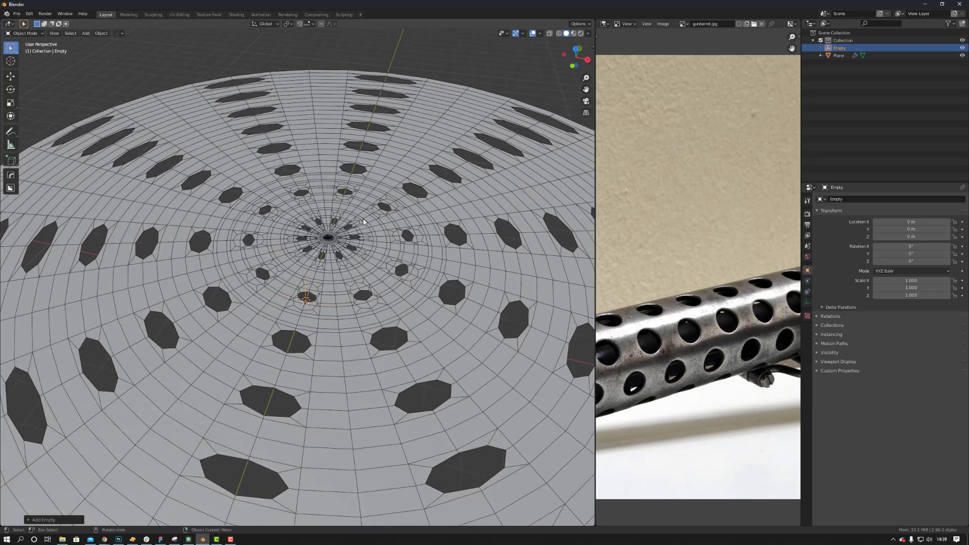
{"action": "left_click", "coordinate": [363, 219]}
{"action": "left_click", "coordinate": [953, 308]}
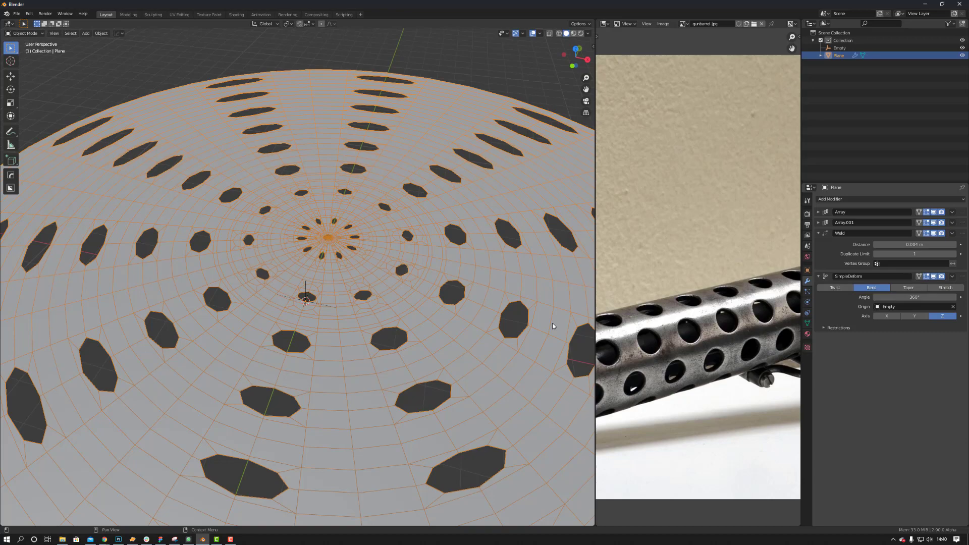
Rotate the empty 90° about the global X axis to roll the perforated sheet into a cylinder.
{"action": "left_click", "coordinate": [338, 305]}
{"action": "left_click", "coordinate": [309, 300]}
{"action": "middle_click_drag", "start_coordinate": [309, 300], "coordinate": [236, 287]}
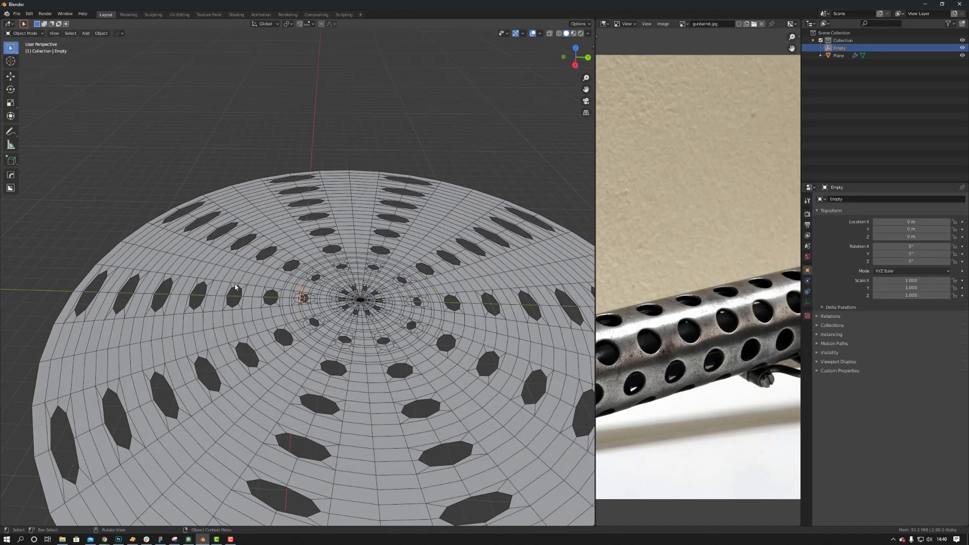
{"action": "type", "text": "r90"}
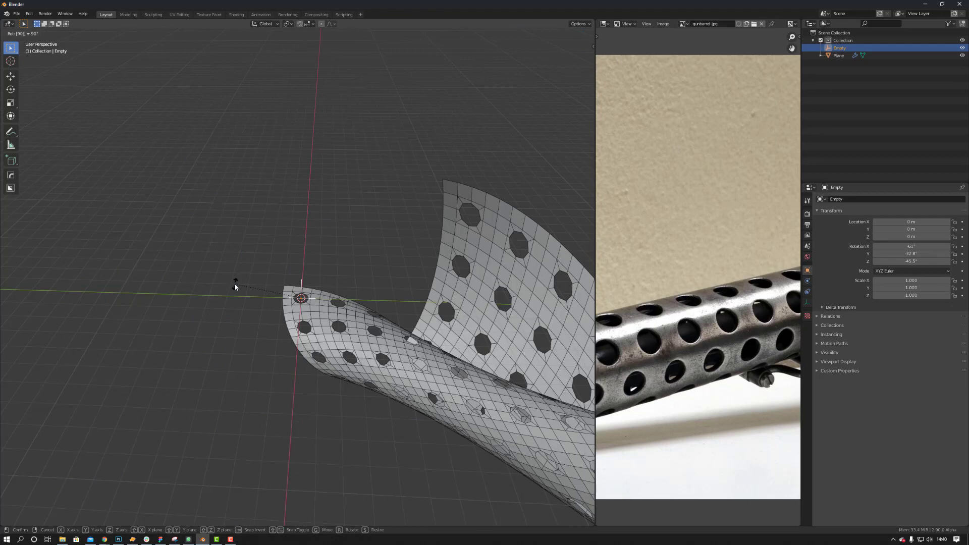
{"action": "type", "text": "yx"}
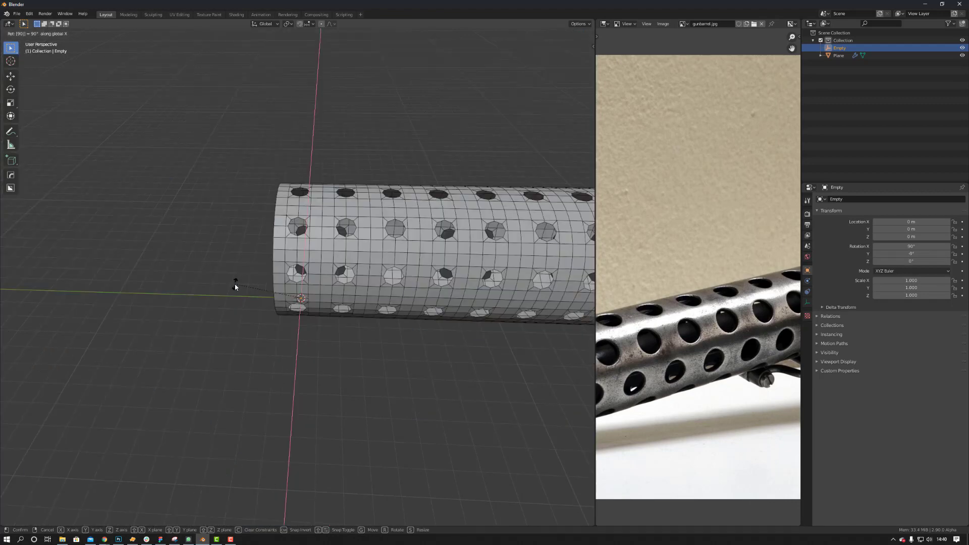
{"action": "key", "text": "Return"}
Turn off the wireframe display on the perforated cylinder.
{"action": "middle_click_drag", "start_coordinate": [278, 195], "coordinate": [285, 244]}
{"action": "middle_click_drag", "start_coordinate": [188, 240], "coordinate": [250, 253]}
{"action": "left_click", "coordinate": [383, 324]}
{"action": "key", "text": "shift+w"}
Smooth the cylinder's shading with the Sharpen operation, using an Auto Smooth angle of 60°.
{"action": "middle_click_drag", "start_coordinate": [293, 286], "coordinate": [377, 275]}
{"action": "left_click", "coordinate": [377, 276]}
{"action": "left_click", "coordinate": [807, 323]}
{"action": "right_click", "coordinate": [415, 247]}
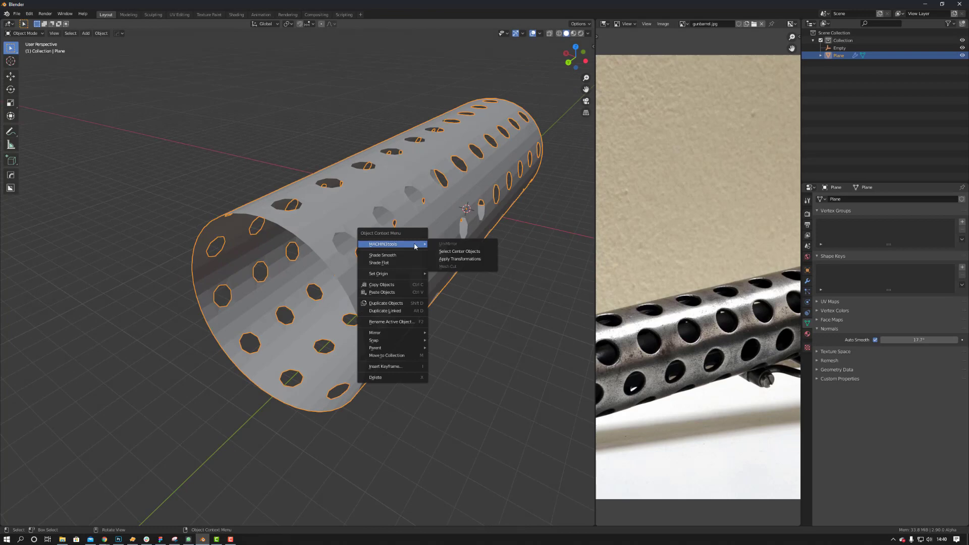
{"action": "key", "text": "q"}
{"action": "left_click", "coordinate": [422, 214]}
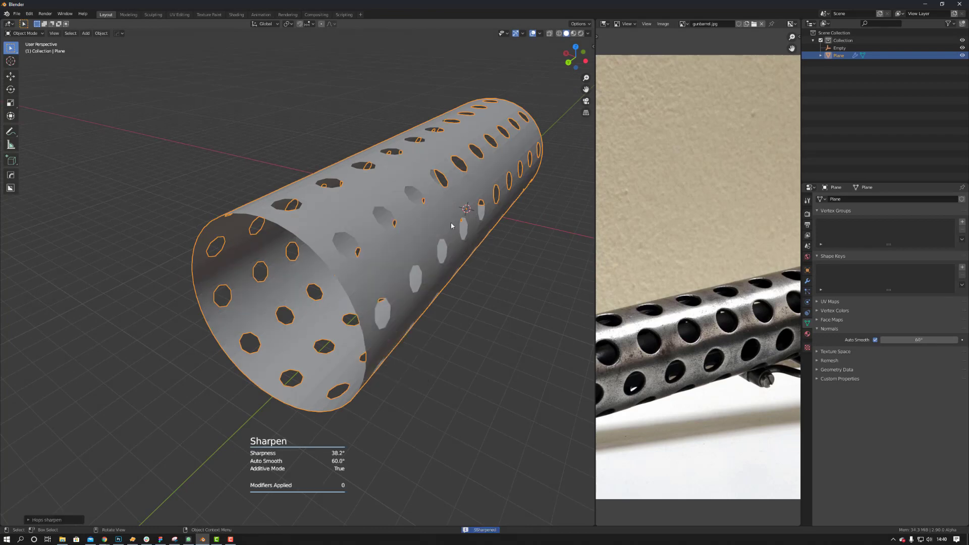
{"action": "mouse_move", "coordinate": [453, 226]}
{"action": "middle_mouse_down"}
{"action": "mouse_move", "coordinate": [412, 244]}
{"action": "mouse_move", "coordinate": [474, 282]}
{"action": "mouse_move", "coordinate": [433, 288]}
{"action": "mouse_move", "coordinate": [396, 277]}
{"action": "mouse_move", "coordinate": [394, 294]}
{"action": "middle_mouse_up"}
Add a Solidify modifier after the Simple Deform and increase its thickness to give the cylinder a thick wall.
{"action": "left_click", "coordinate": [808, 281]}
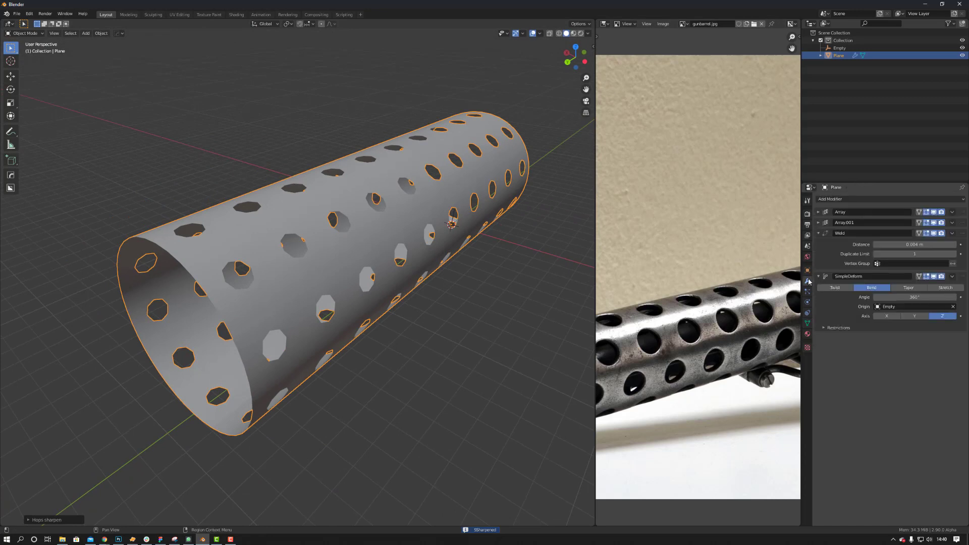
{"action": "left_click", "coordinate": [820, 233]}
{"action": "left_click", "coordinate": [819, 244]}
{"action": "left_click", "coordinate": [833, 199]}
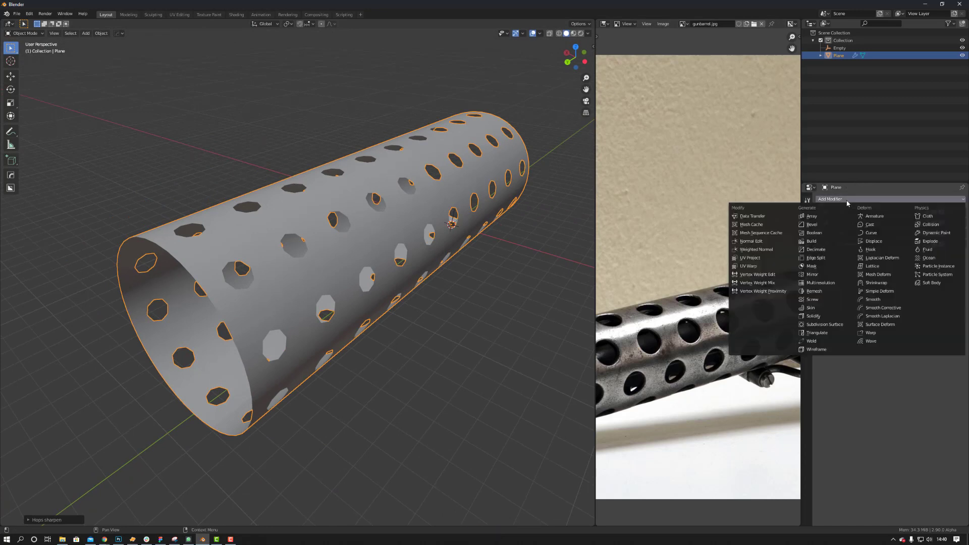
{"action": "left_click", "coordinate": [828, 317]}
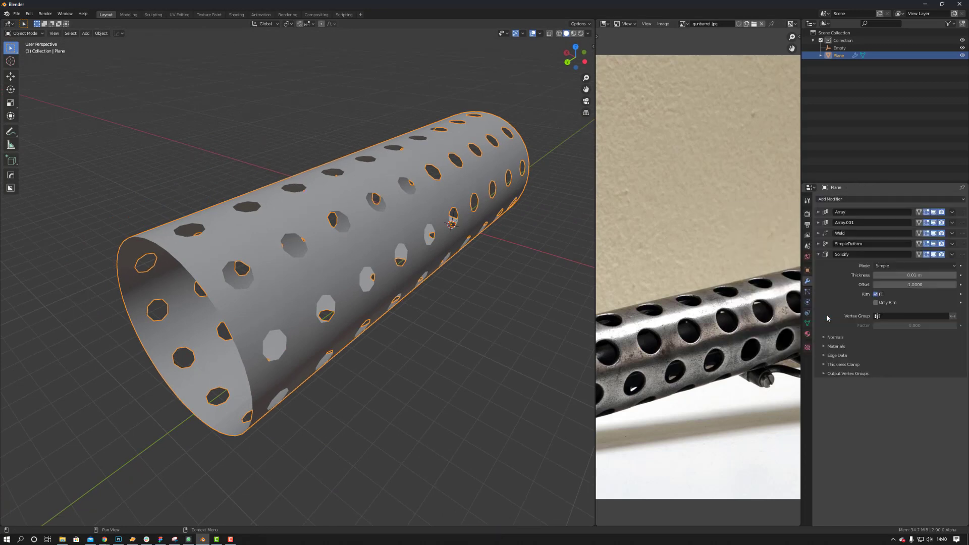
{"action": "left_click_drag", "start_coordinate": [915, 275], "coordinate": [932, 275]}
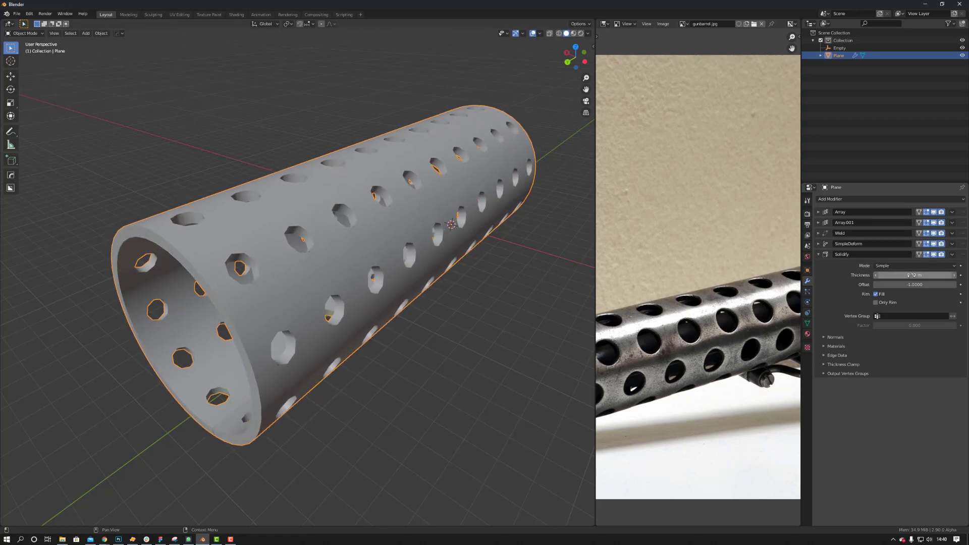
{"action": "left_click", "coordinate": [819, 255]}
Add a Subdivision Surface modifier to the cylinder with a viewport level of 3.
{"action": "left_click", "coordinate": [859, 199]}
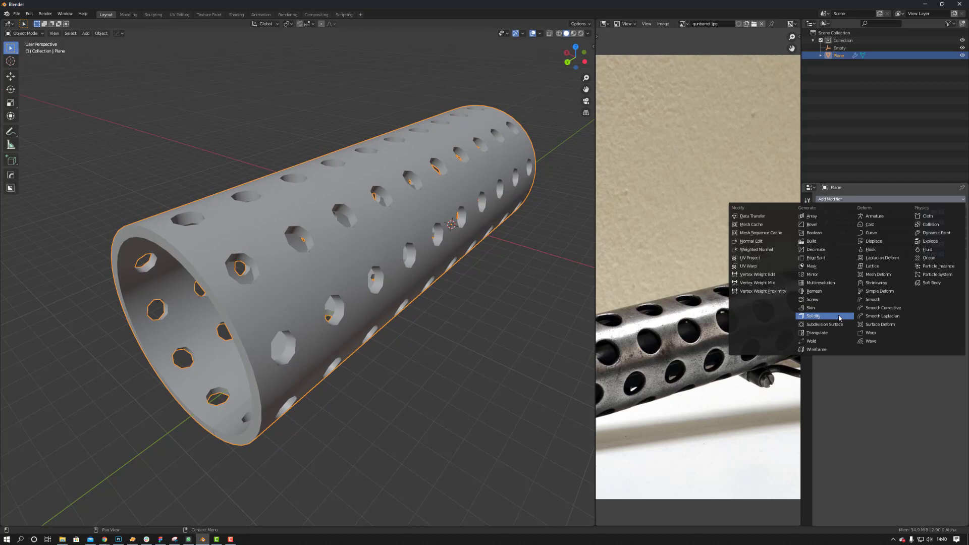
{"action": "left_click", "coordinate": [825, 324]}
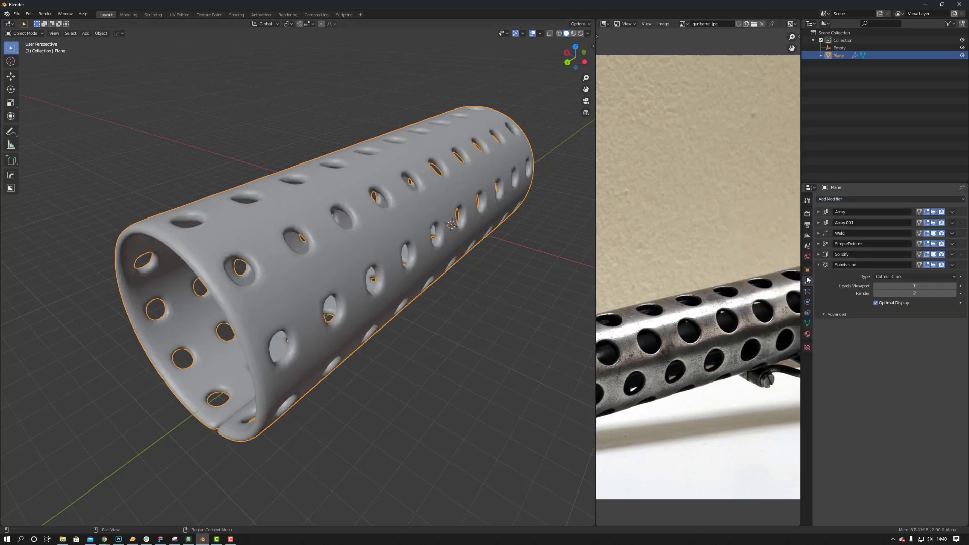
{"action": "left_click", "coordinate": [954, 286]}
{"action": "left_click", "coordinate": [955, 287]}
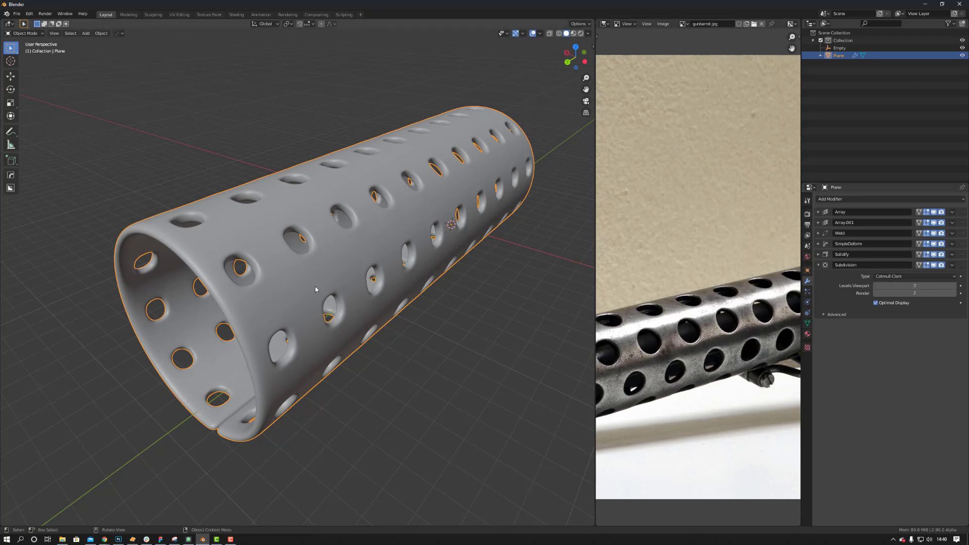
Move the Weld modifier below Simple Deform in the stack to close the seam along the cylinder.
{"action": "middle_click_drag", "start_coordinate": [315, 286], "coordinate": [325, 150]}
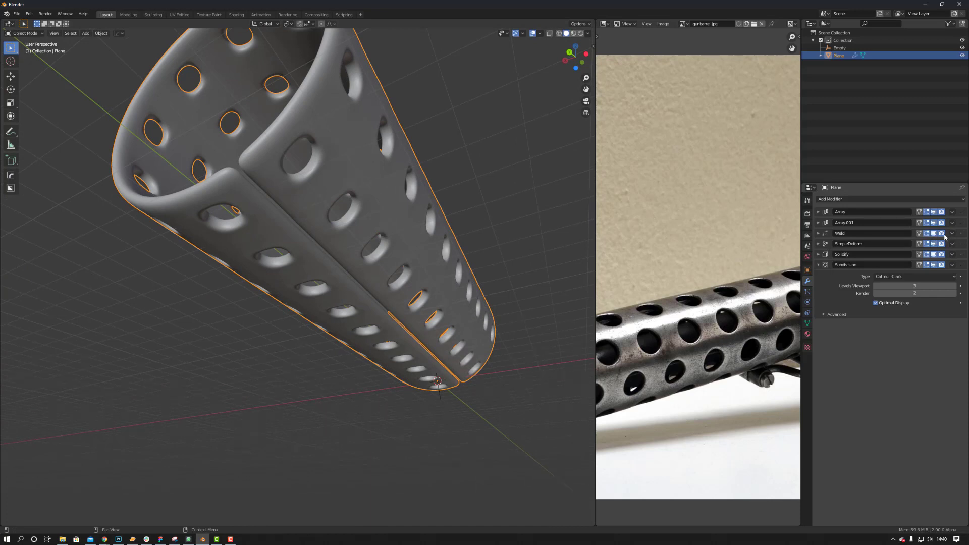
{"action": "left_click_drag", "start_coordinate": [963, 235], "coordinate": [961, 246]}
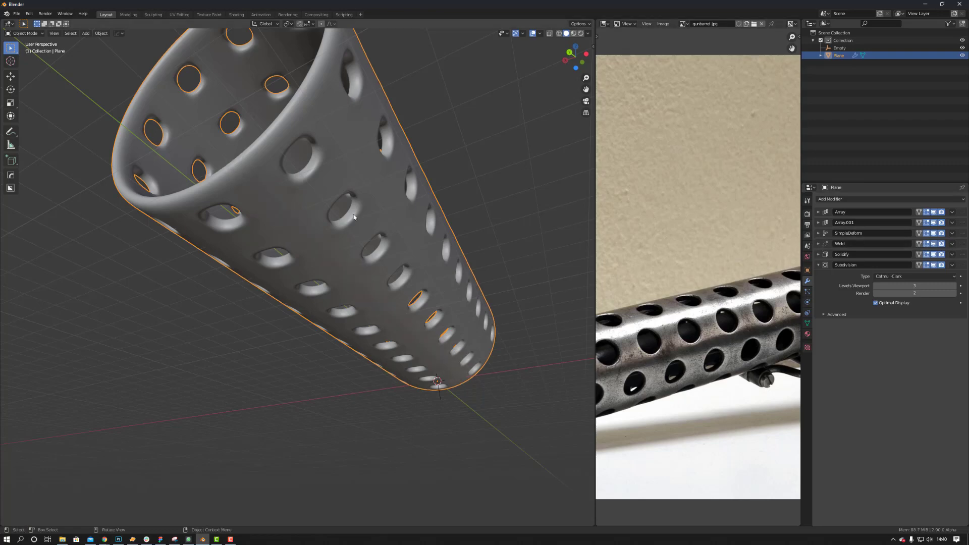
{"action": "middle_click_drag", "start_coordinate": [389, 295], "coordinate": [339, 291]}
Select the edge loop around the original tile's hole in edge mode and crease it by about 0.52.
{"action": "key", "text": "Tab"}
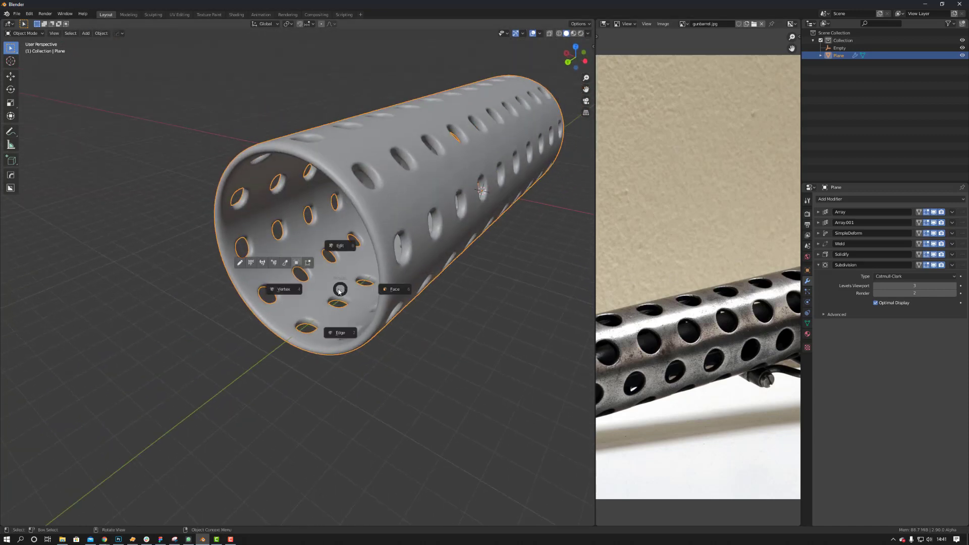
{"action": "left_click", "coordinate": [343, 338]}
{"action": "middle_click_drag", "start_coordinate": [370, 309], "coordinate": [289, 244]}
{"action": "scroll", "coordinate": [289, 244], "scroll_direction": "up", "scroll_amount": 1}
{"action": "scroll", "coordinate": [309, 356], "scroll_direction": "up", "scroll_amount": 6}
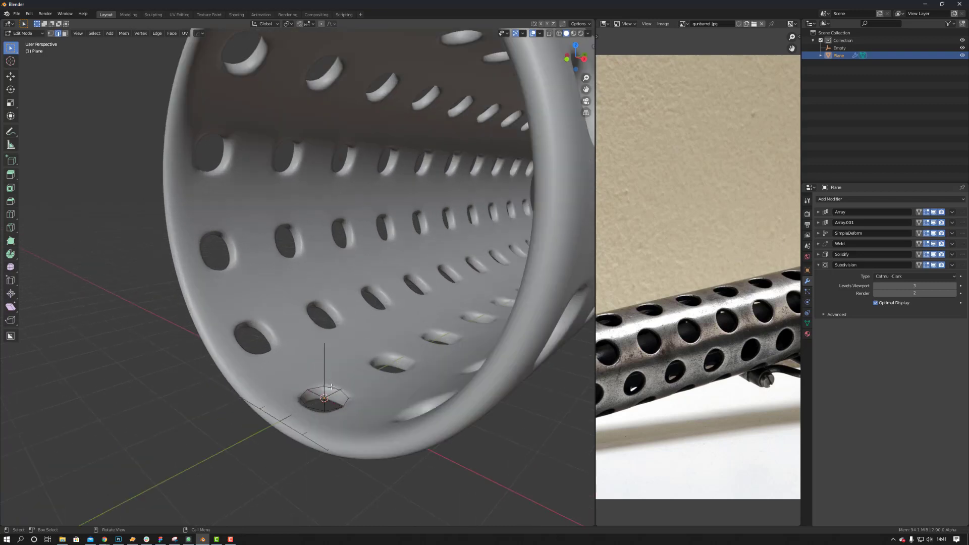
{"action": "middle_click_drag", "start_coordinate": [332, 388], "coordinate": [386, 368]}
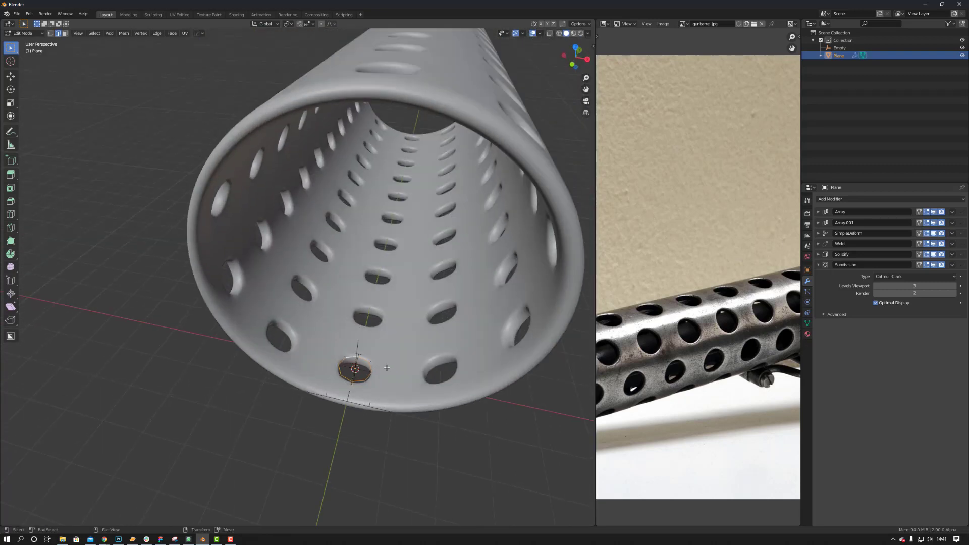
{"action": "key", "text": "shift+e"}
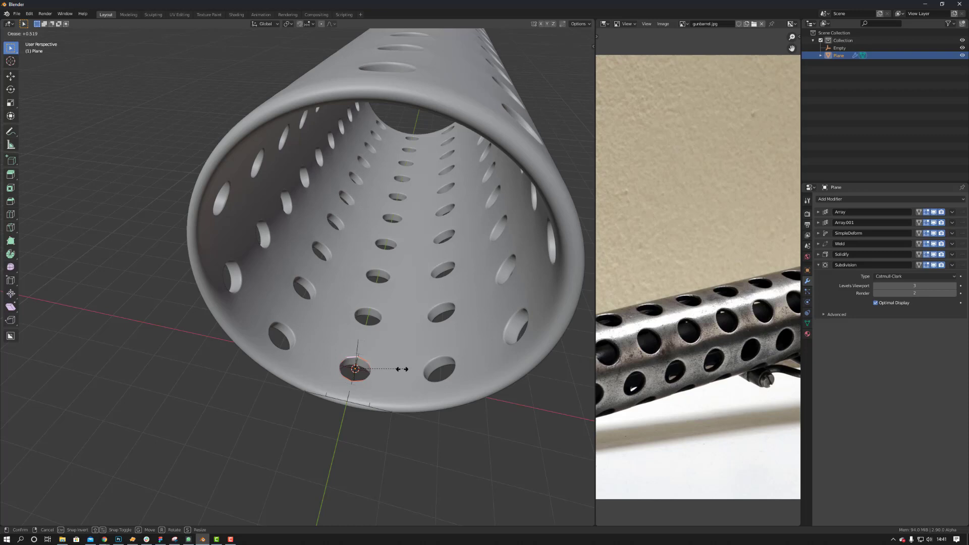
{"action": "left_click", "coordinate": [402, 369]}
{"action": "middle_click_drag", "start_coordinate": [402, 369], "coordinate": [354, 291]}
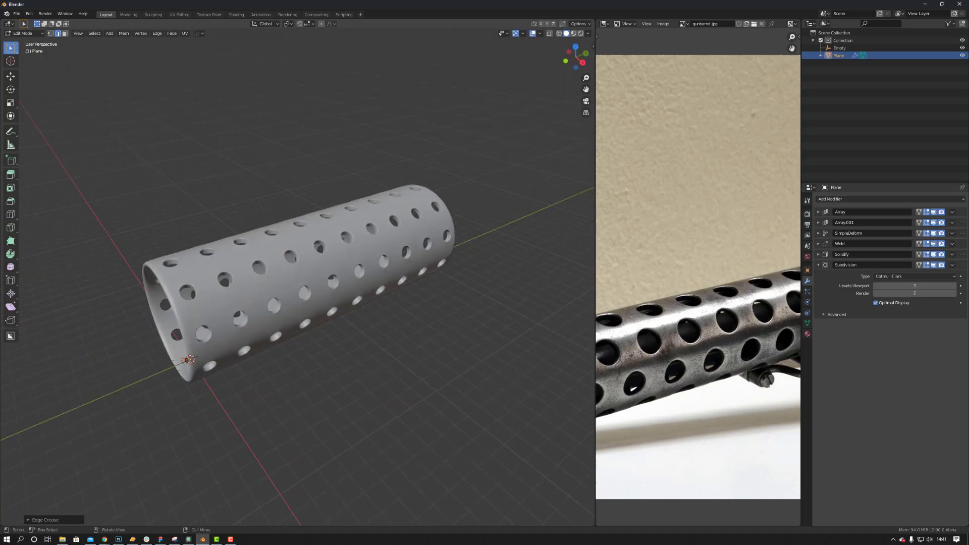